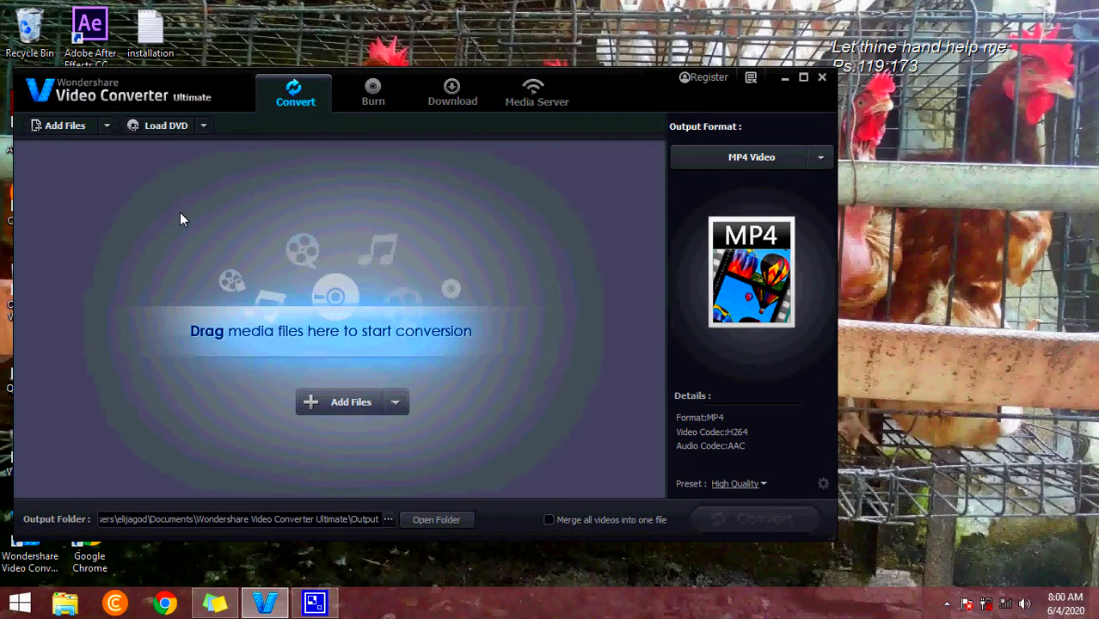
Step: Add the Fedelity Bank 3D logo AVI from Videos to the conversion list
left_click(348, 405)
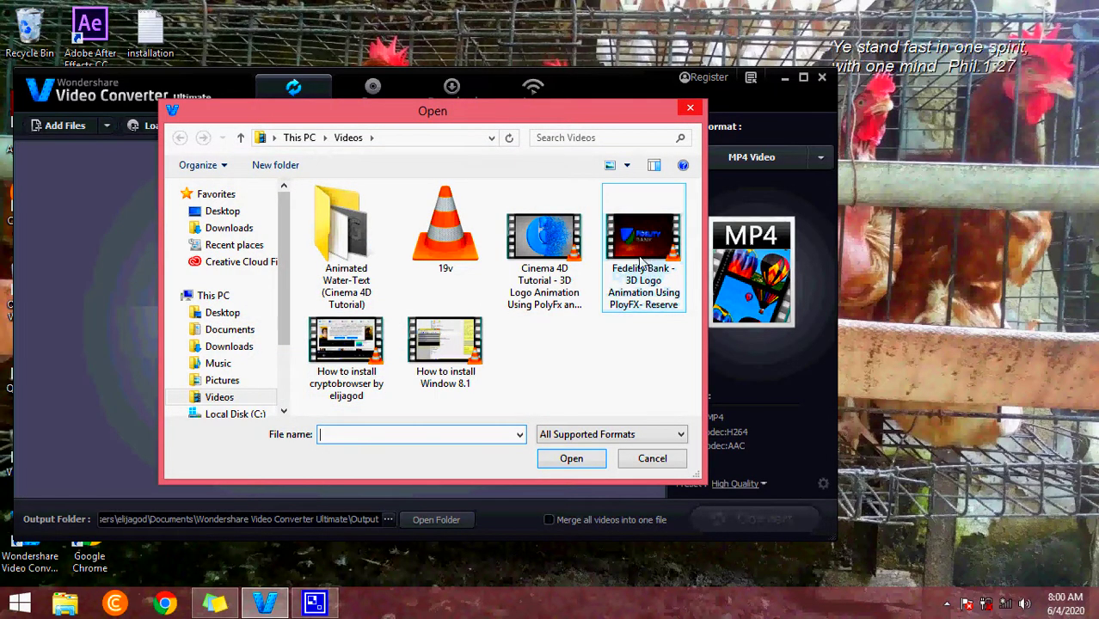
mouse_move(641, 281)
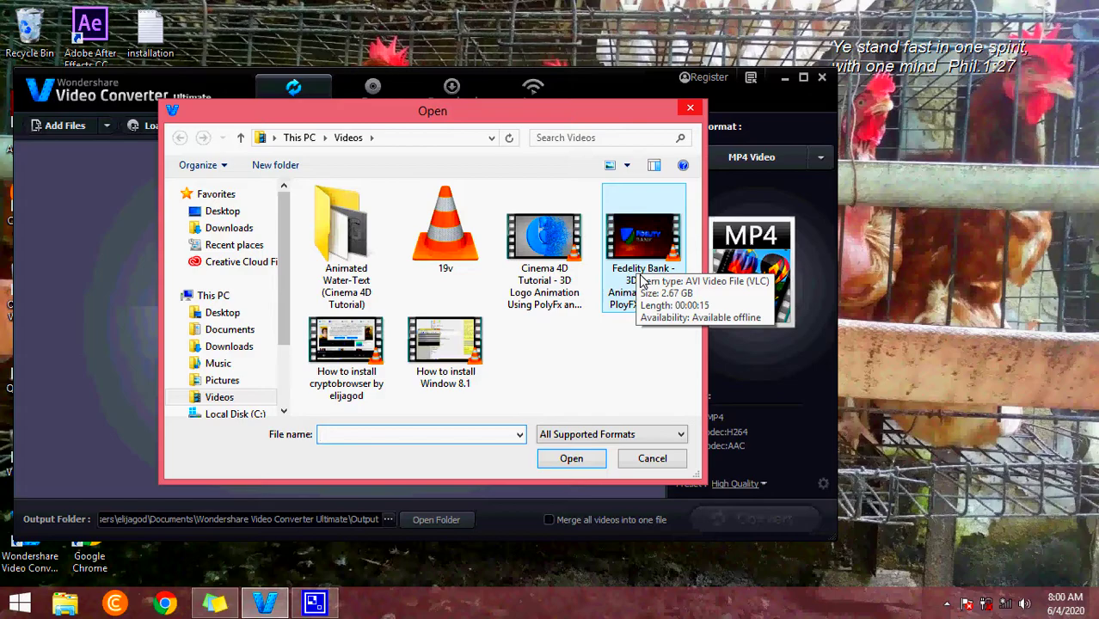
left_click(641, 281)
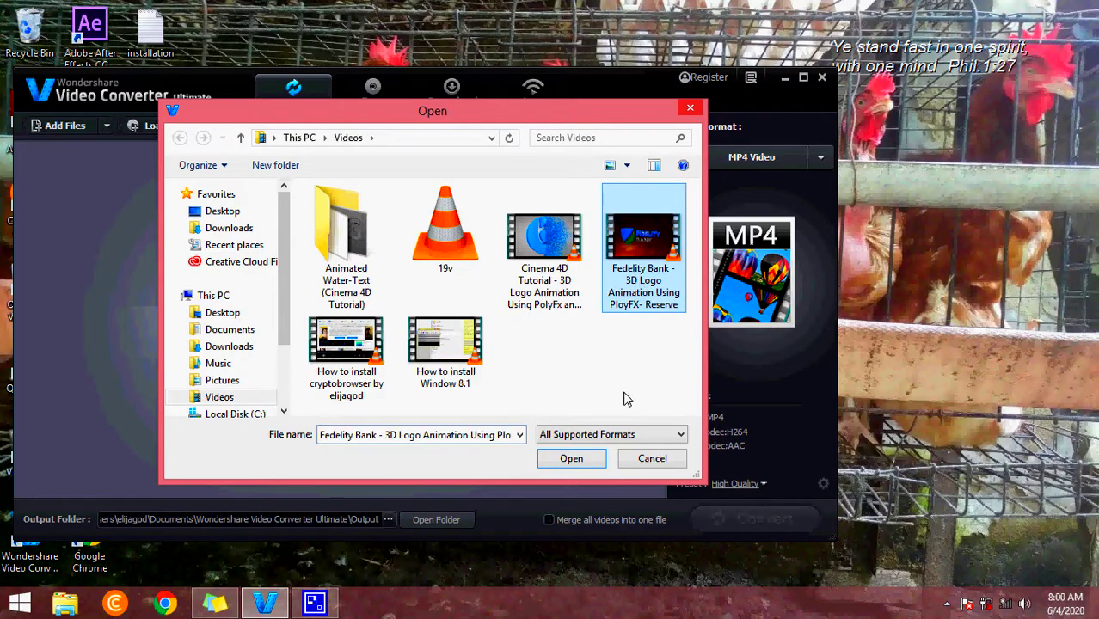
left_click(572, 460)
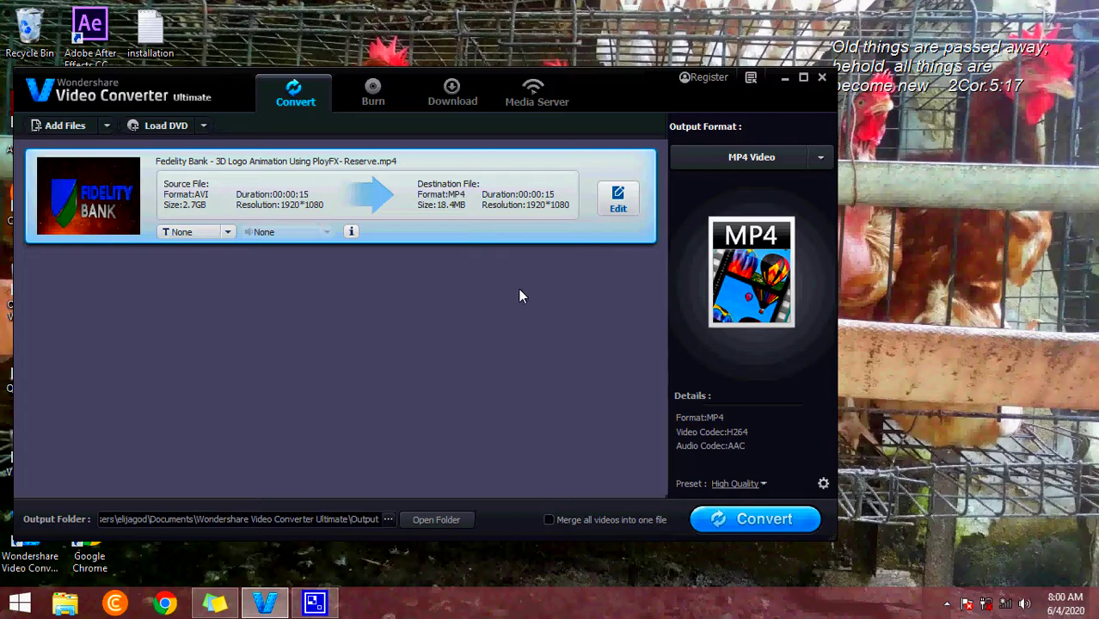
Step: Set the output folder for converted files to Videos
mouse_move(525, 231)
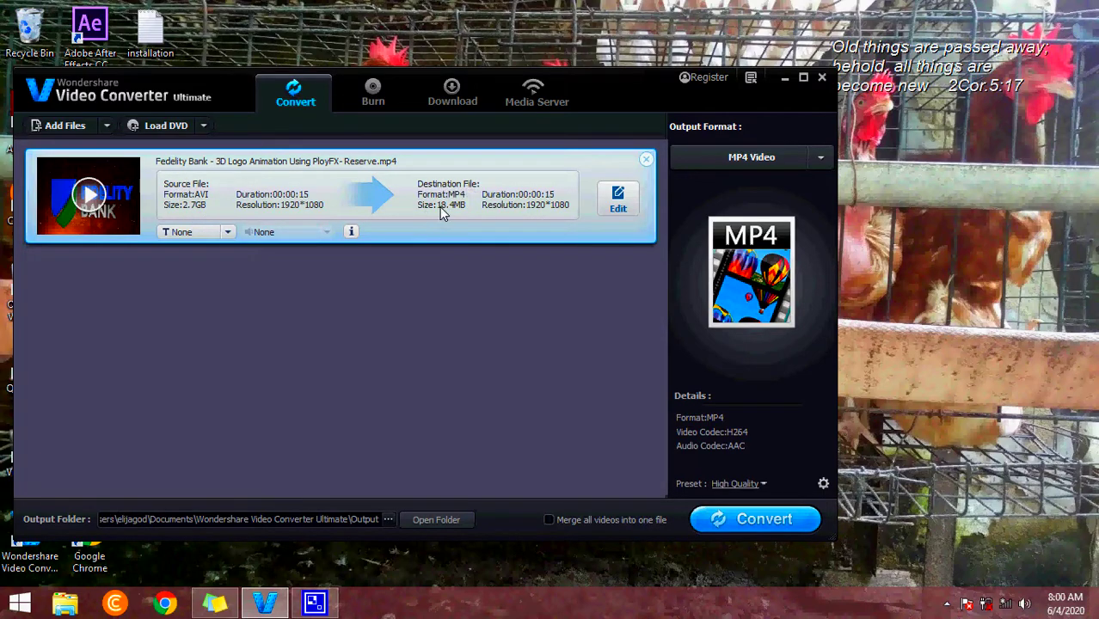
left_click(388, 519)
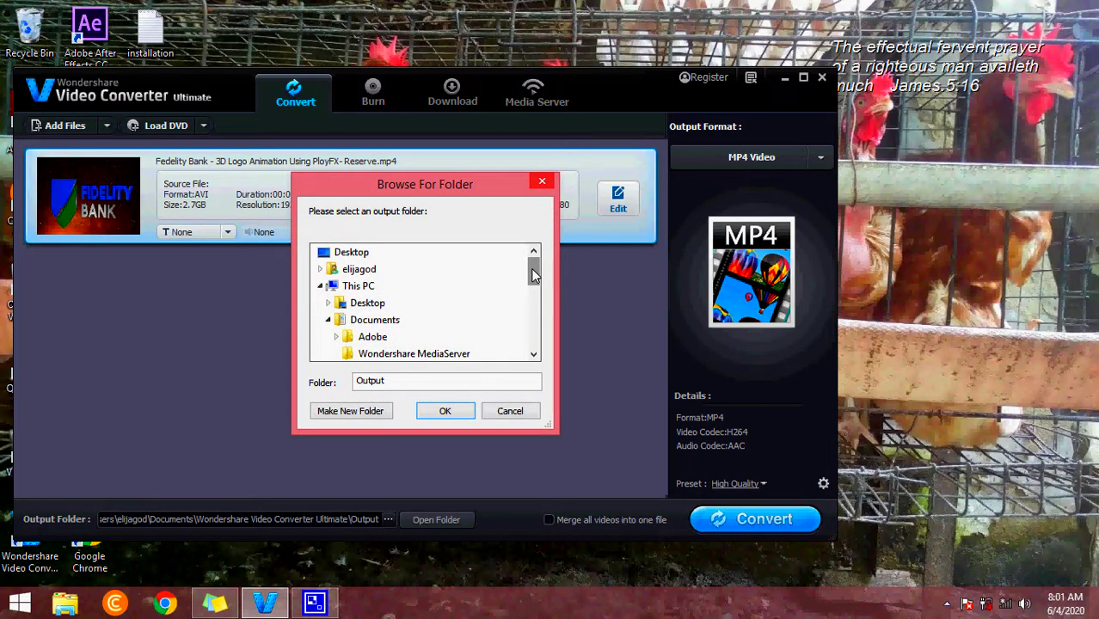
left_click_drag(533, 275, 533, 309)
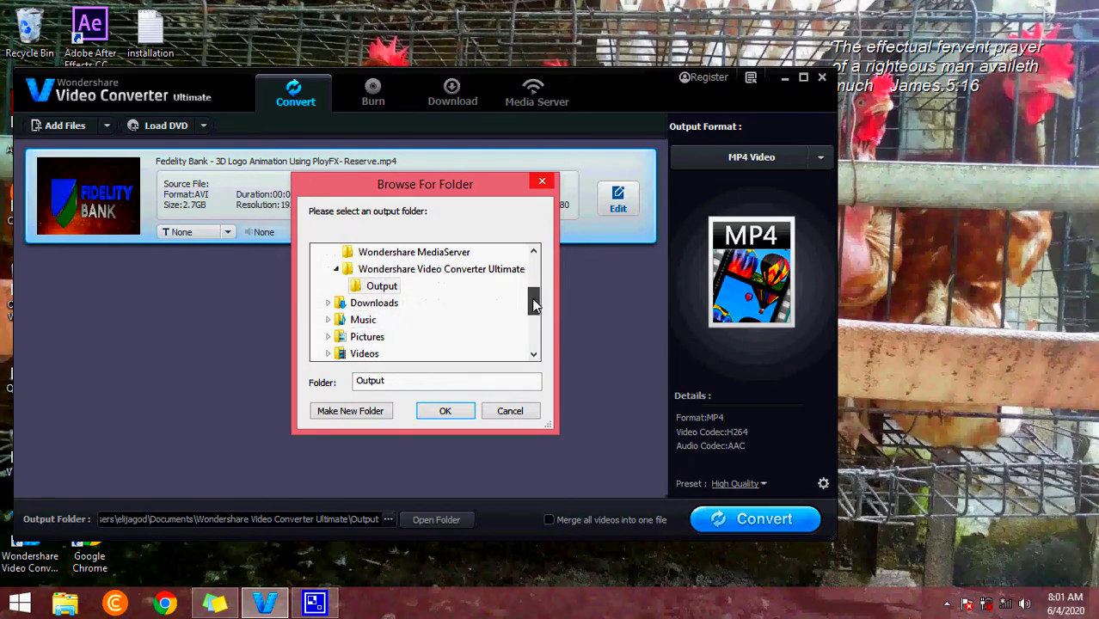
left_click(365, 337)
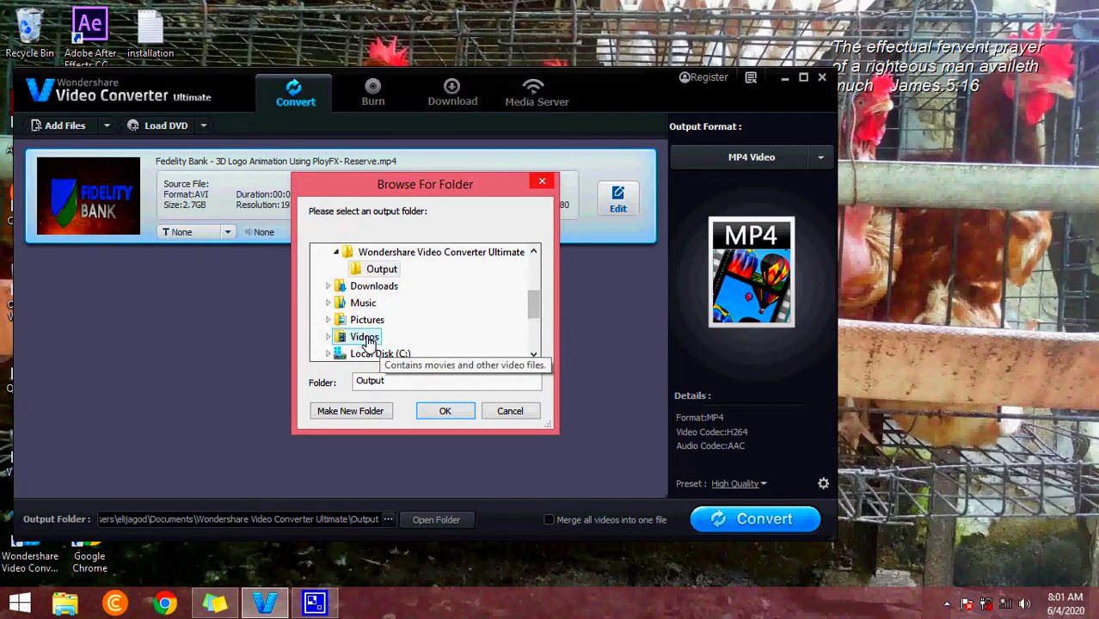
left_click(444, 413)
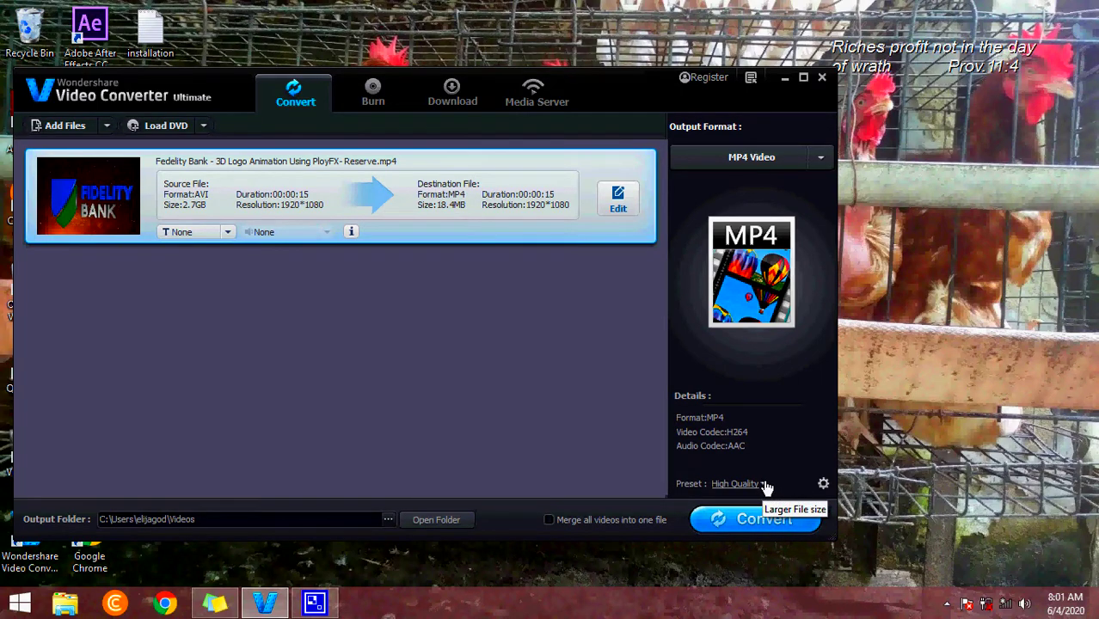
Step: Choose the Small Size preset, cutting the MP4 to 11 MB, and open the clip's editor
left_click(764, 485)
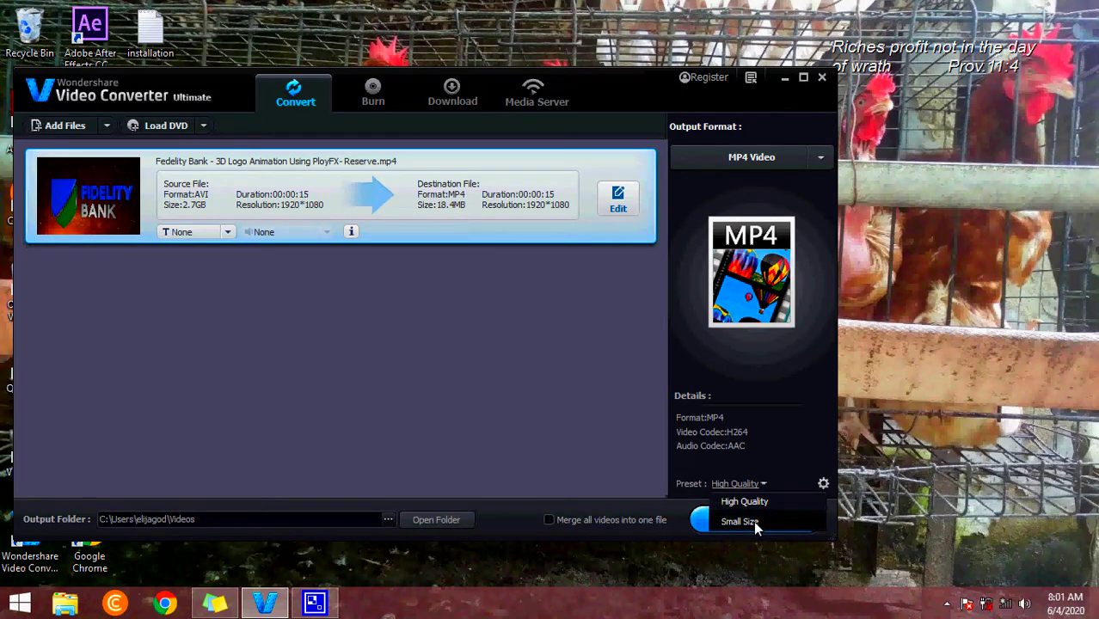
left_click(741, 522)
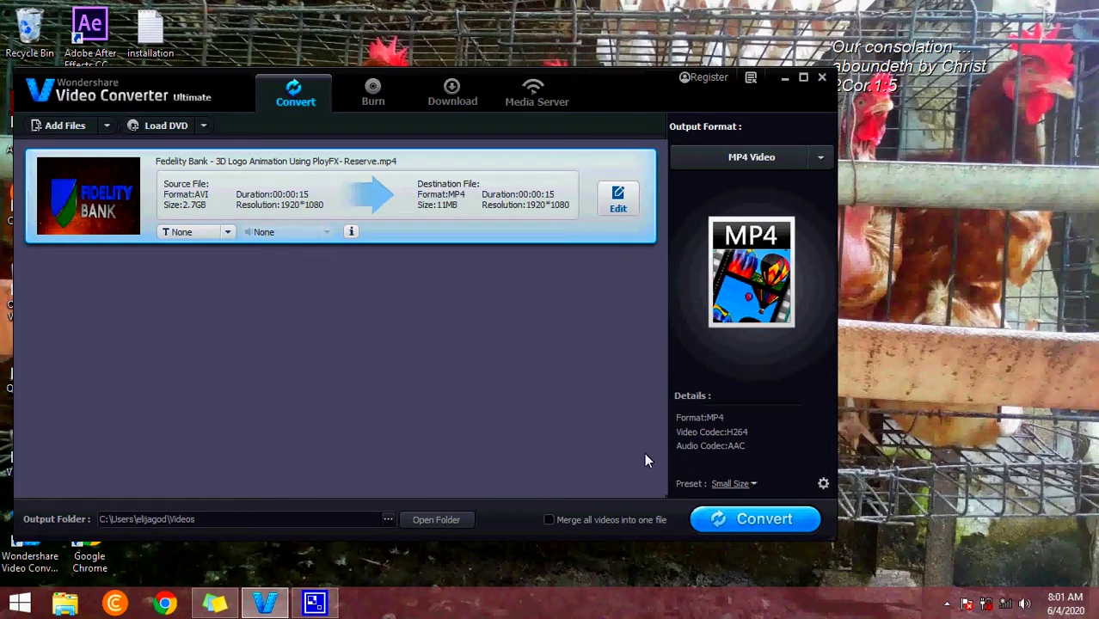
left_click(621, 201)
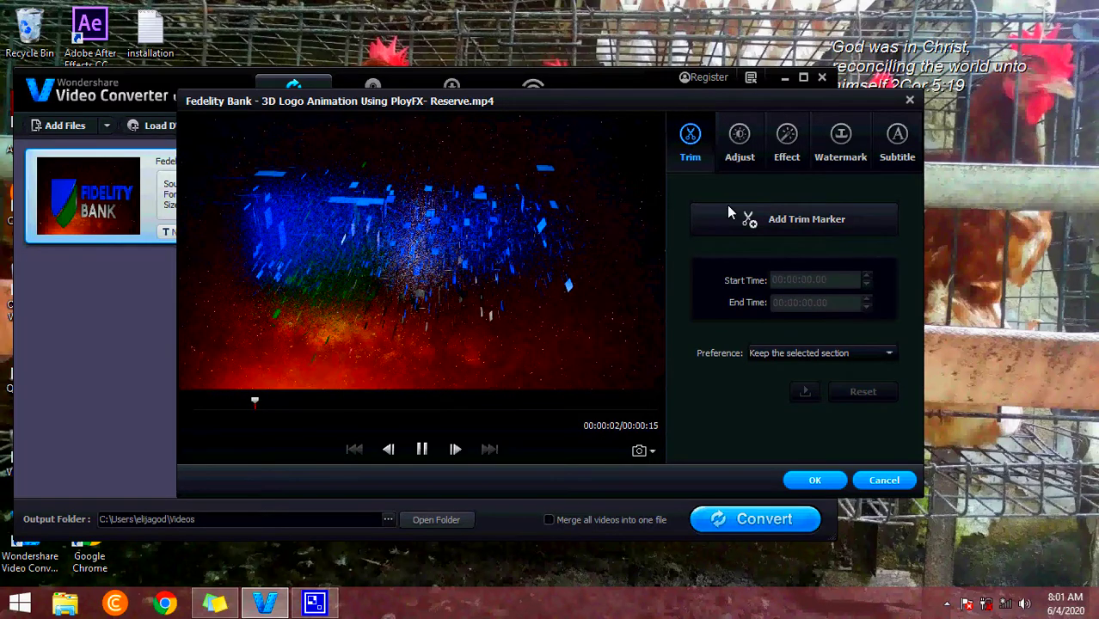
Step: Set the clip's aspect ratio to 16:9 in the Adjust settings
left_click(740, 155)
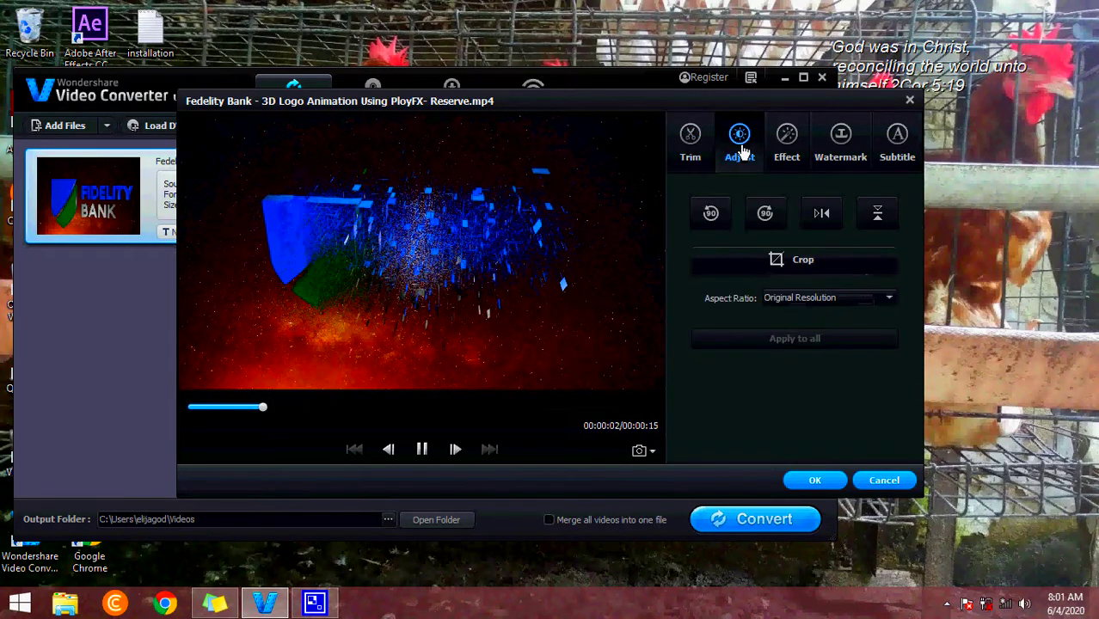
left_click(840, 296)
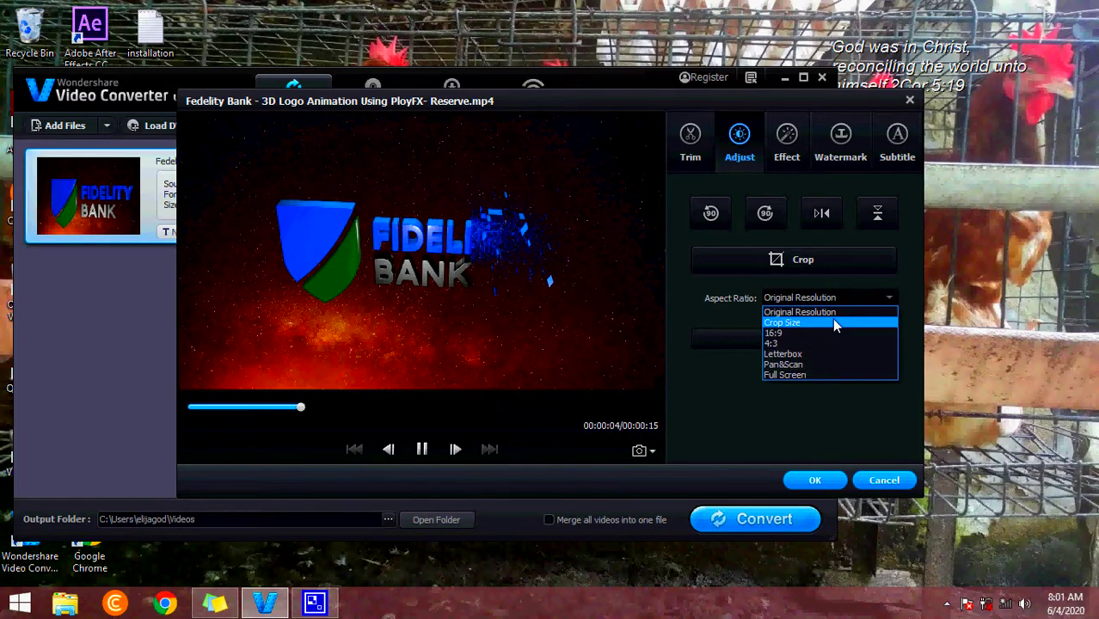
left_click(828, 337)
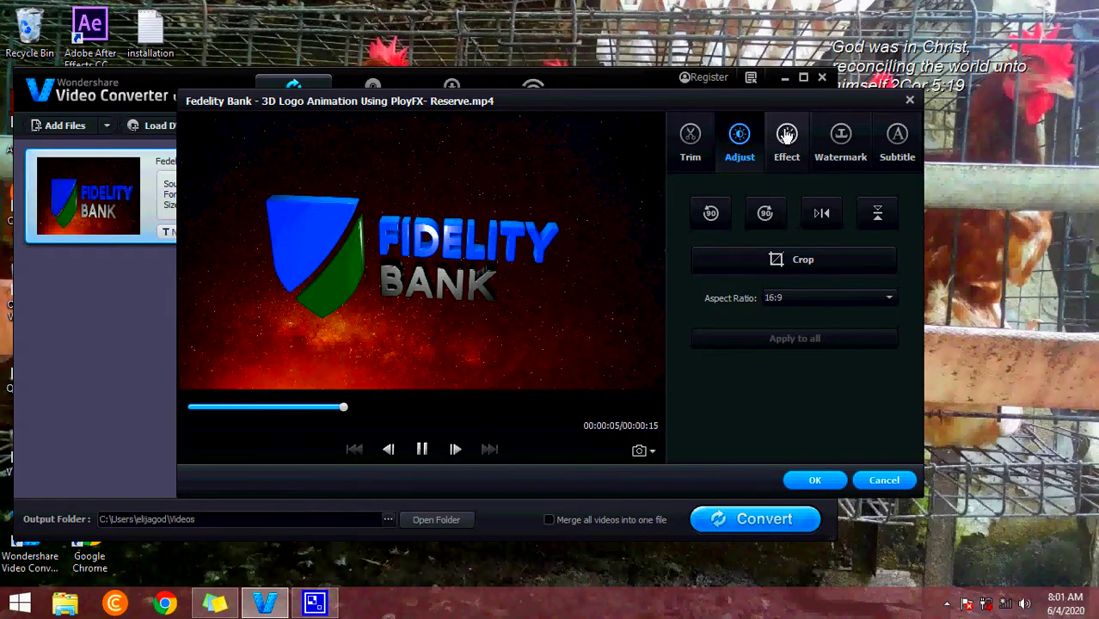
left_click(787, 136)
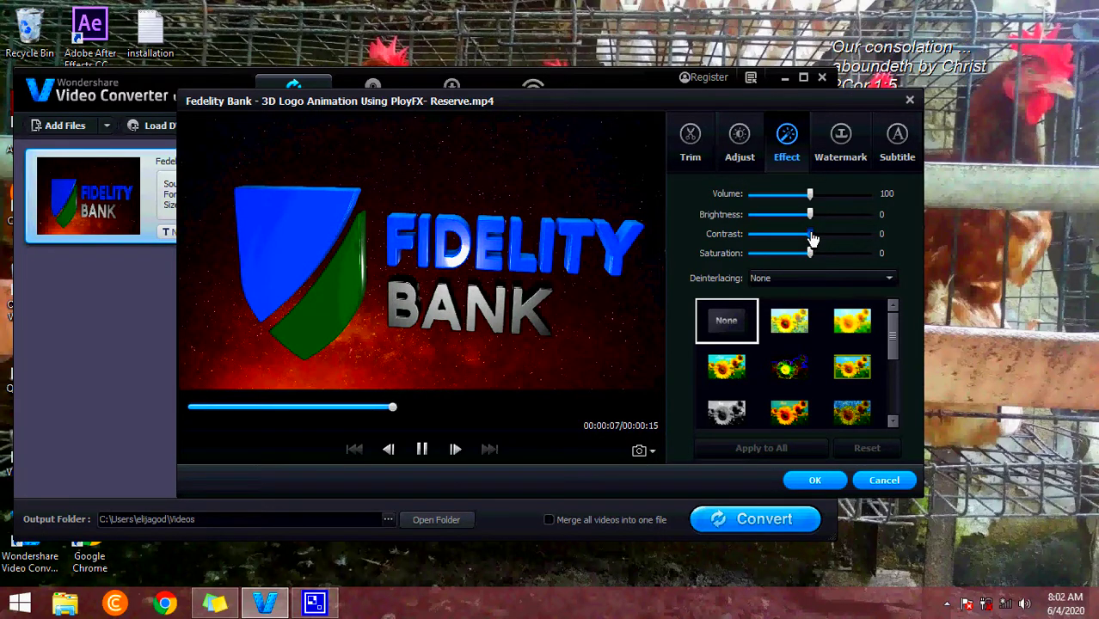
Step: Set contrast 23, brightness 15 and saturation 14, and apply the edits
left_click_drag(812, 239, 816, 239)
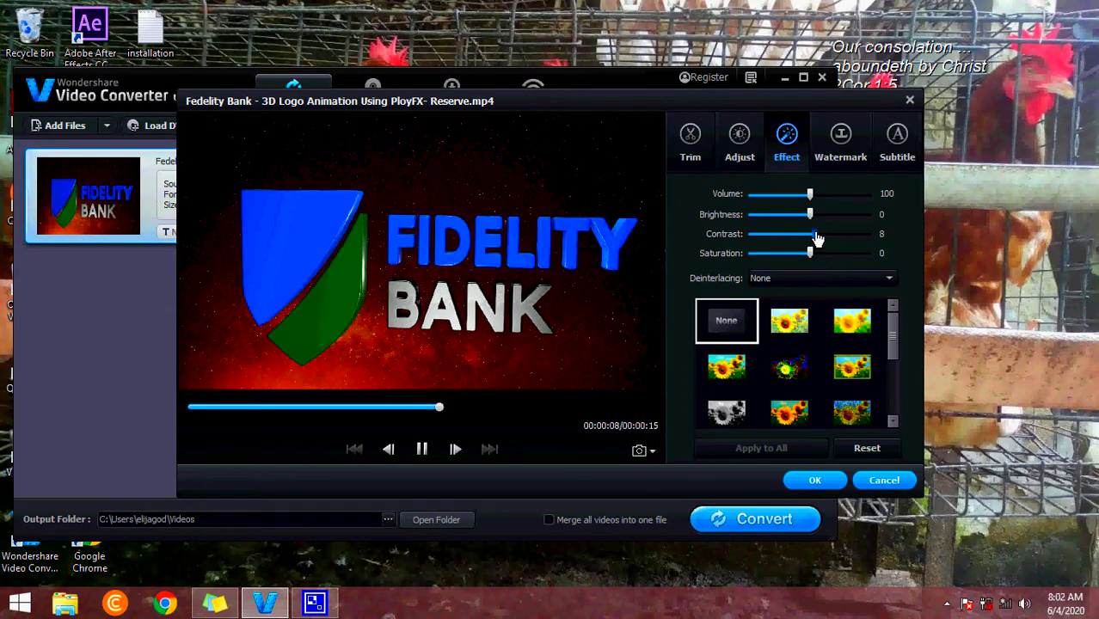
mouse_move(817, 239)
left_mouse_down()
mouse_move(840, 238)
mouse_move(826, 238)
left_mouse_up()
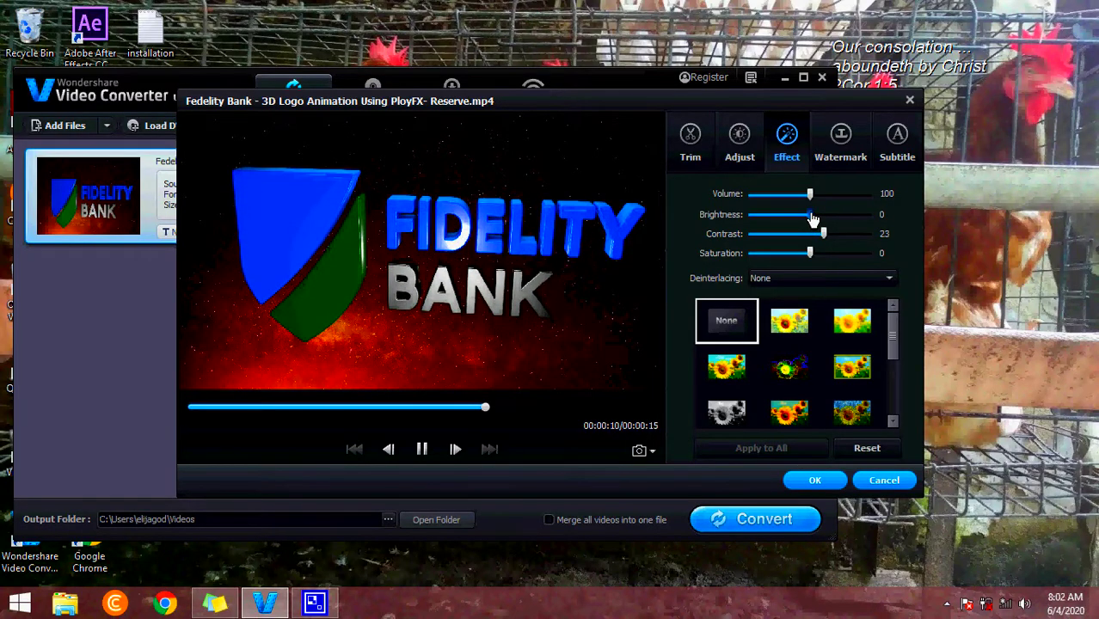
left_click_drag(811, 218, 823, 218)
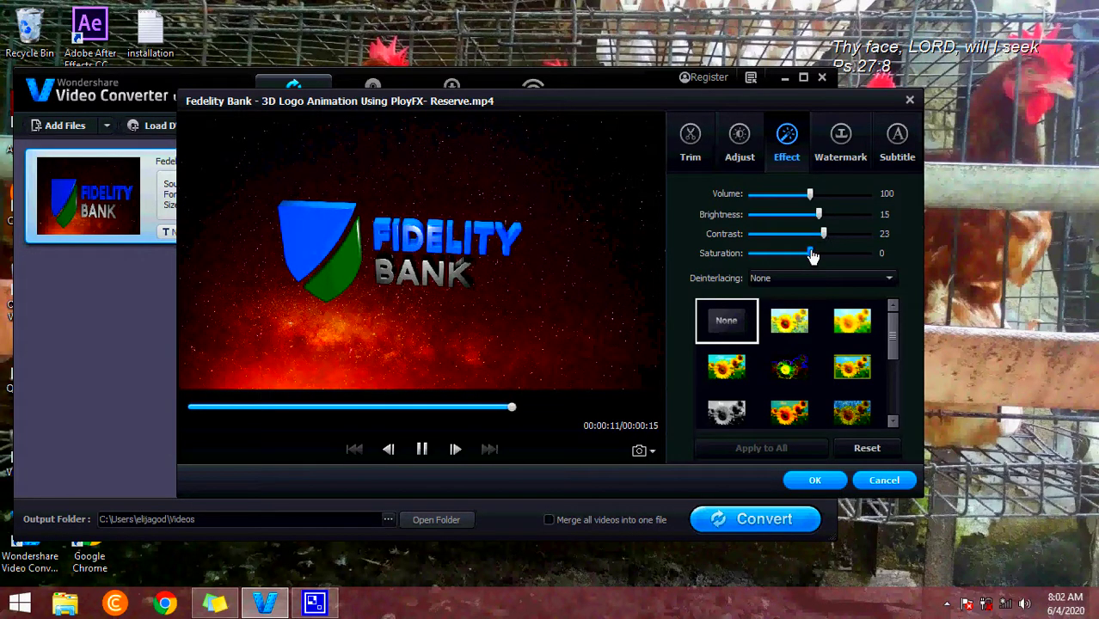
left_click_drag(813, 257, 822, 257)
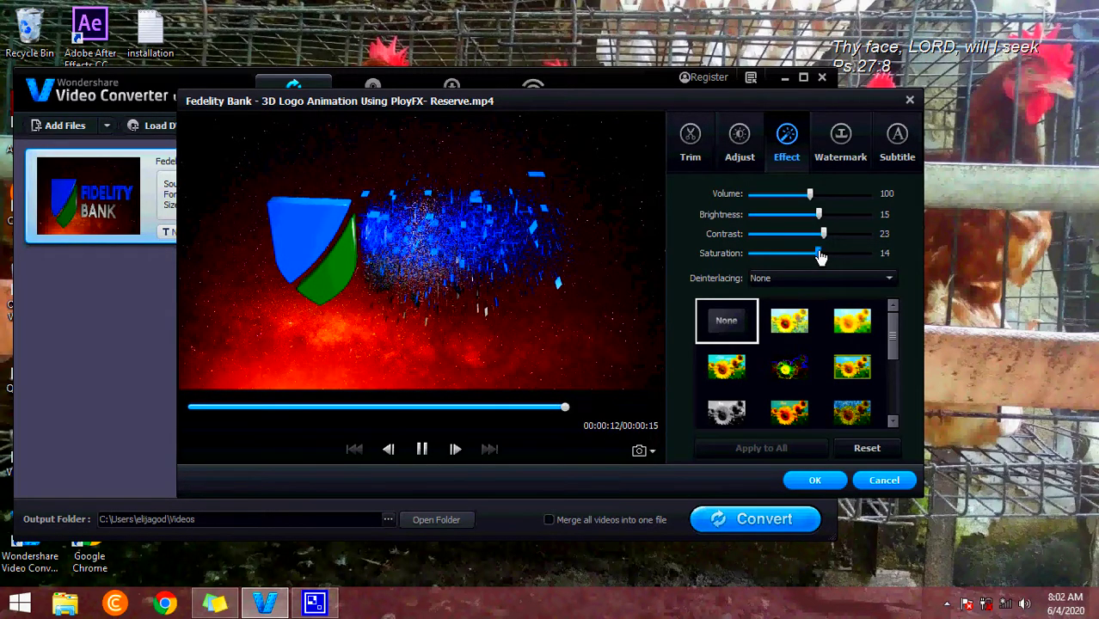
left_click(814, 480)
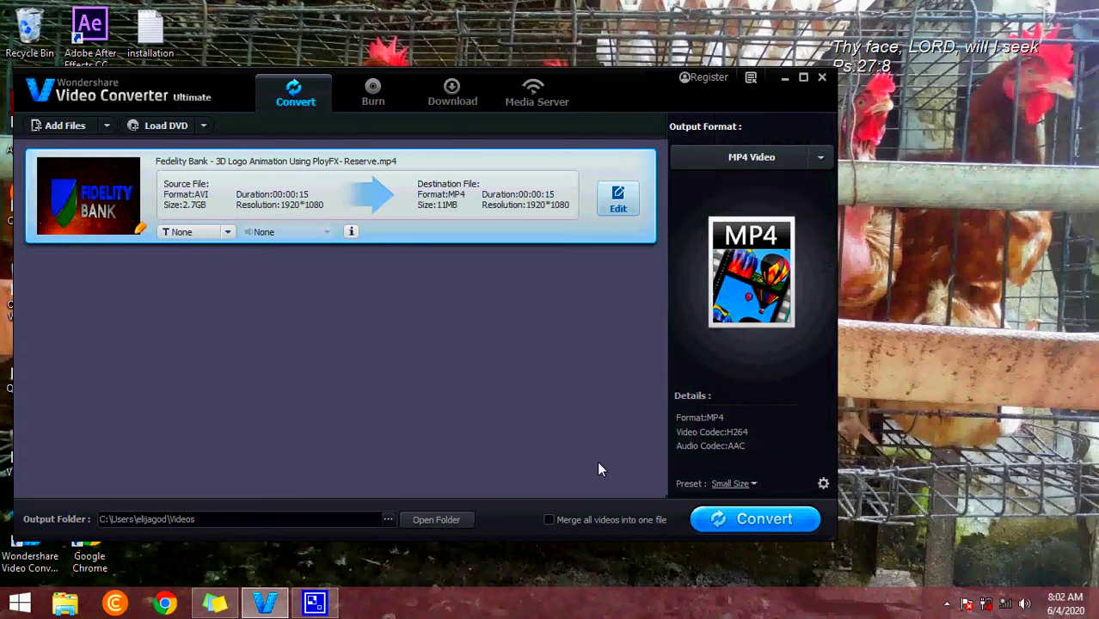
Step: Convert the clip to an 11.5 MB MP4 and open its Videos folder
left_click(758, 523)
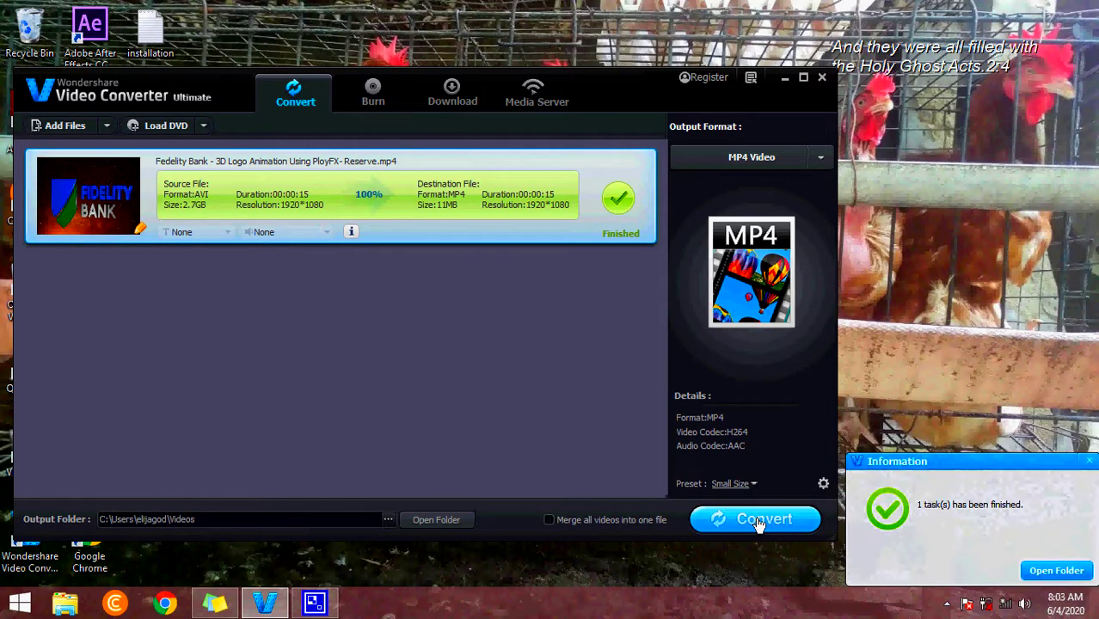
left_click(1058, 572)
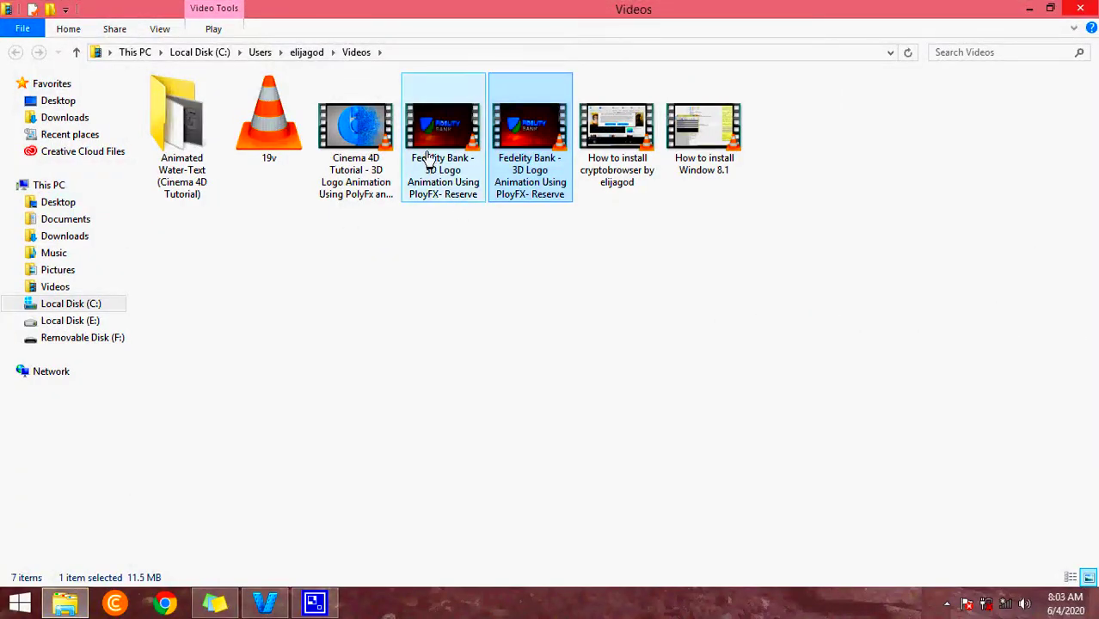
mouse_move(430, 156)
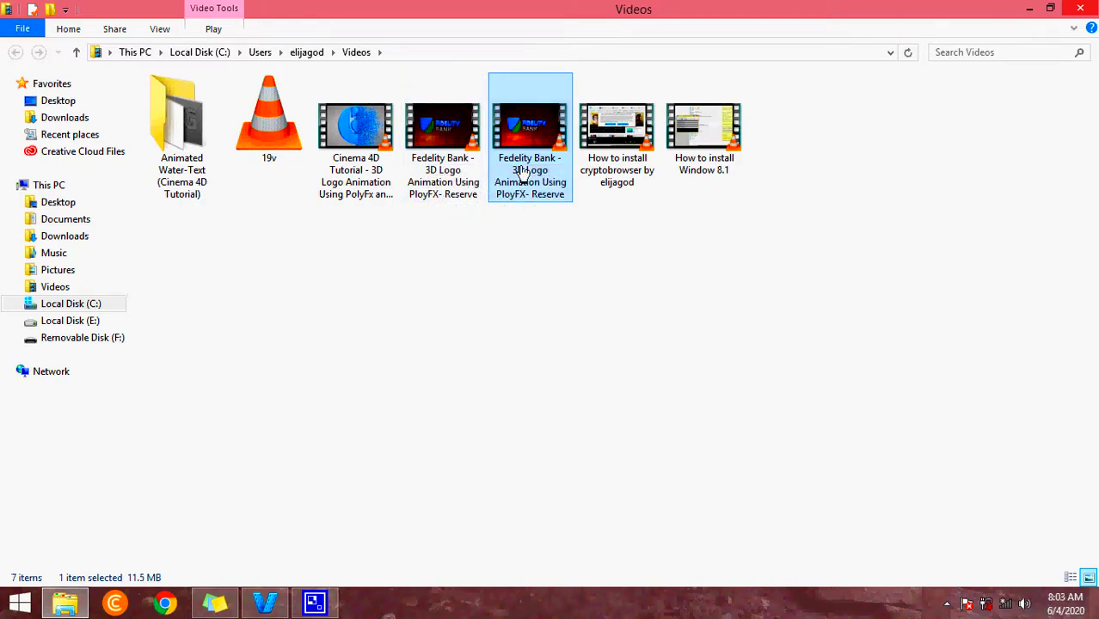
mouse_move(523, 173)
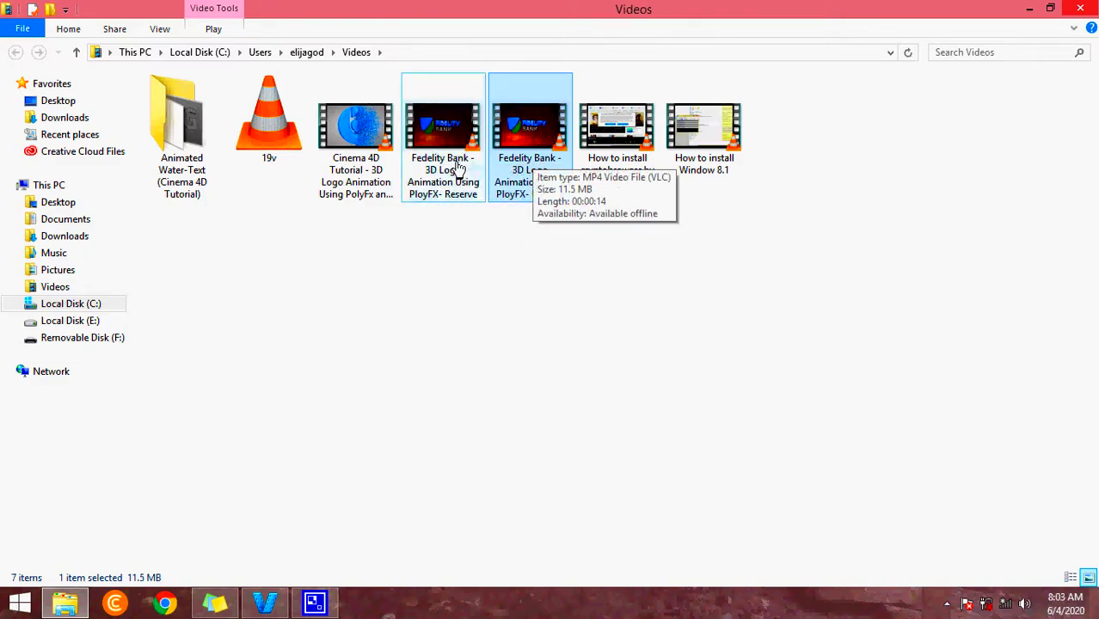
right_click(442, 165)
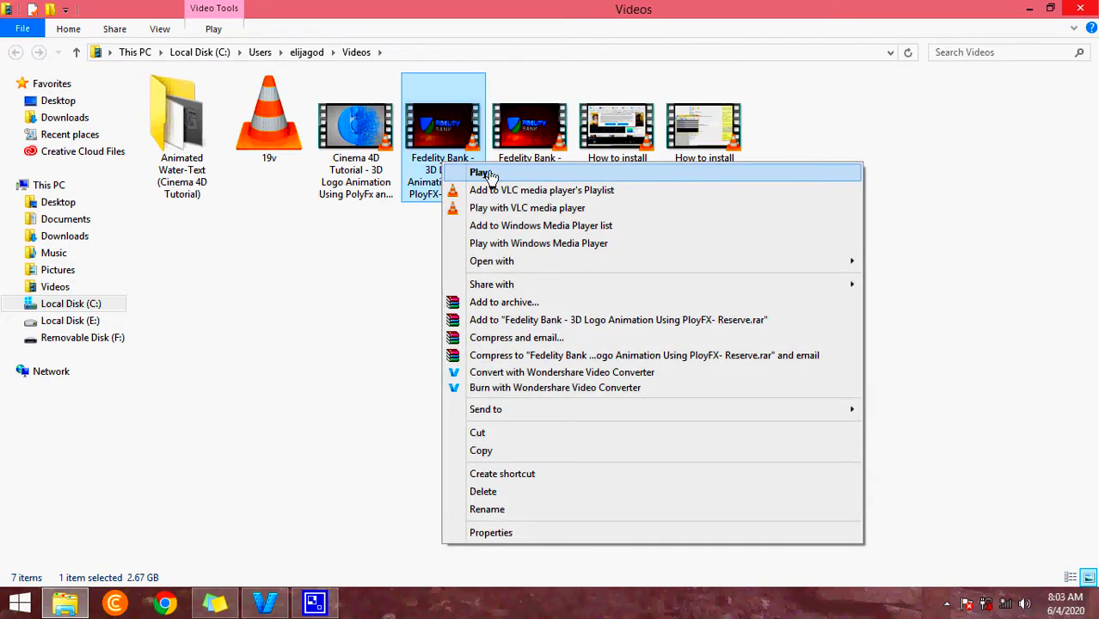
left_click(483, 173)
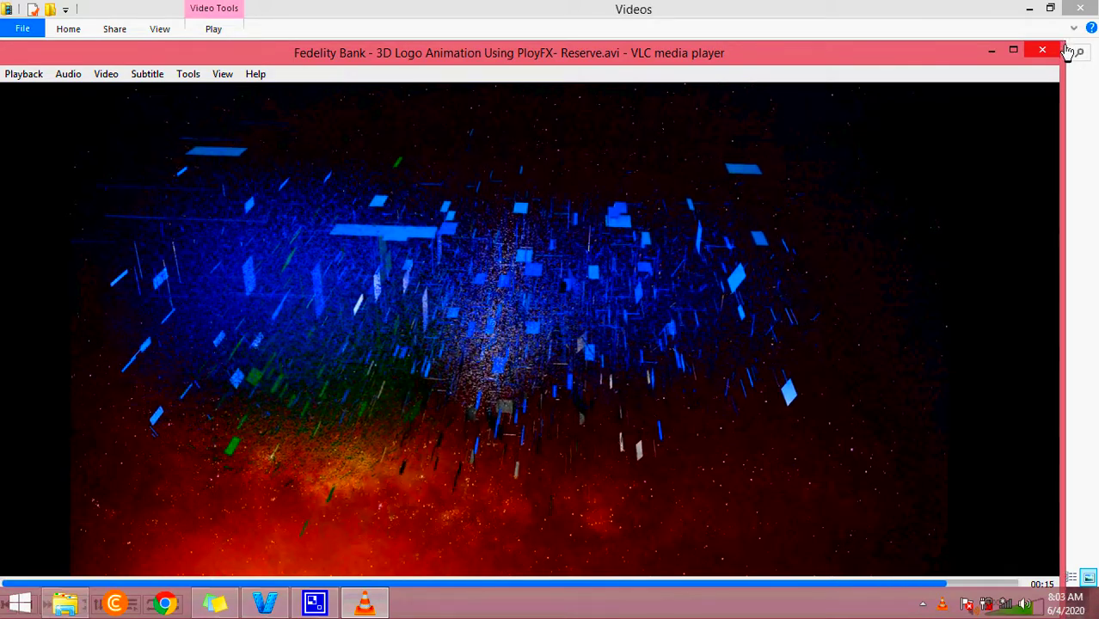
mouse_move(1066, 52)
left_mouse_down()
mouse_move(990, 99)
mouse_move(773, 165)
left_mouse_up()
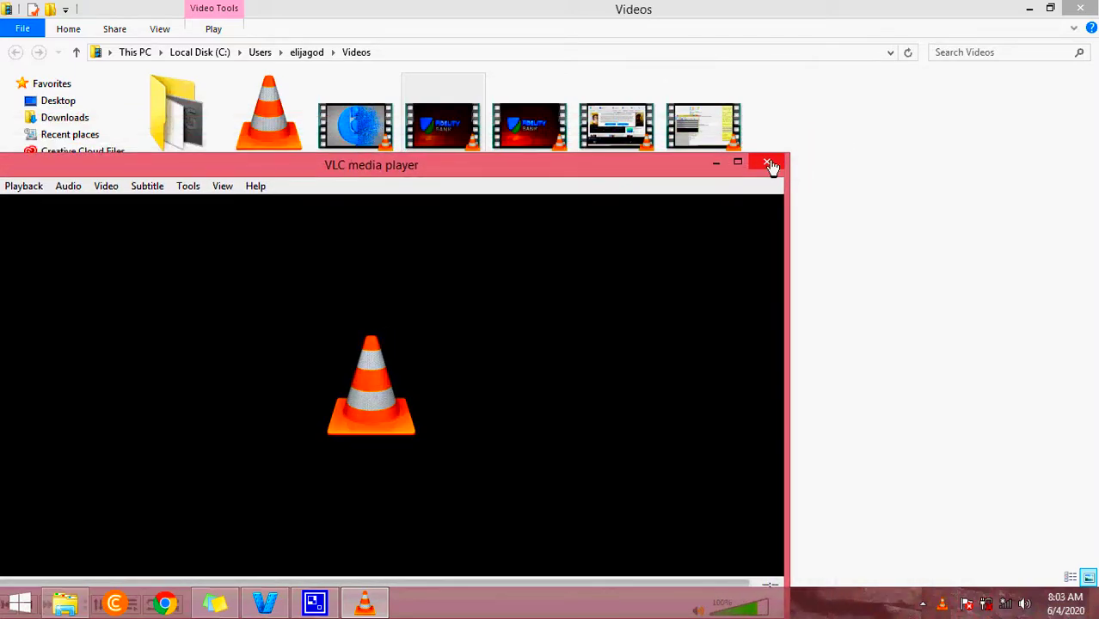
left_click_drag(449, 169, 665, 117)
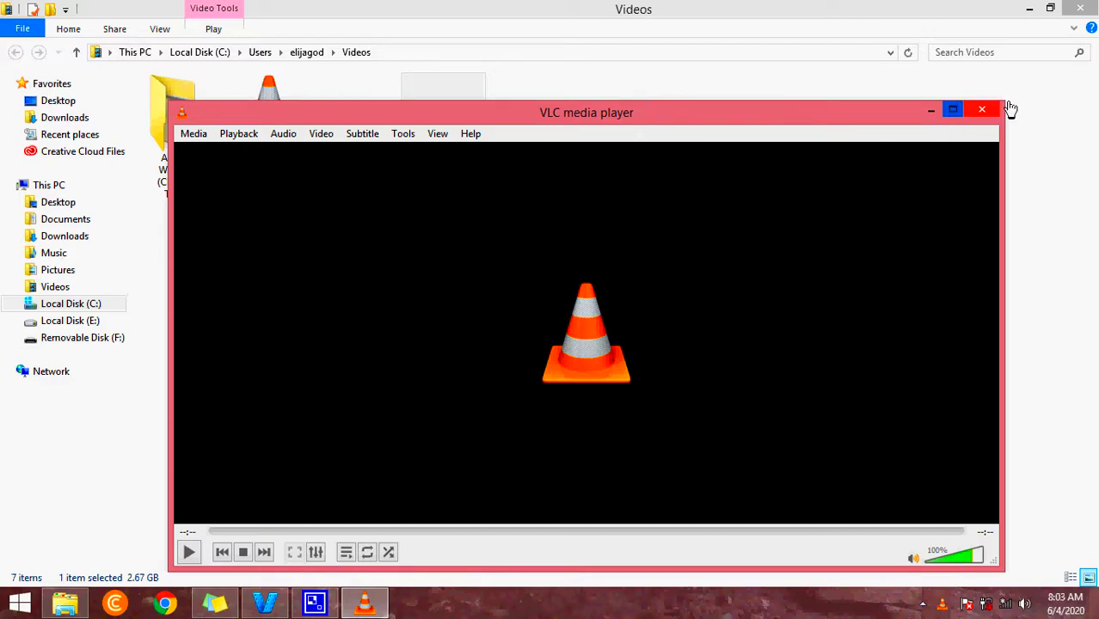
left_click(982, 112)
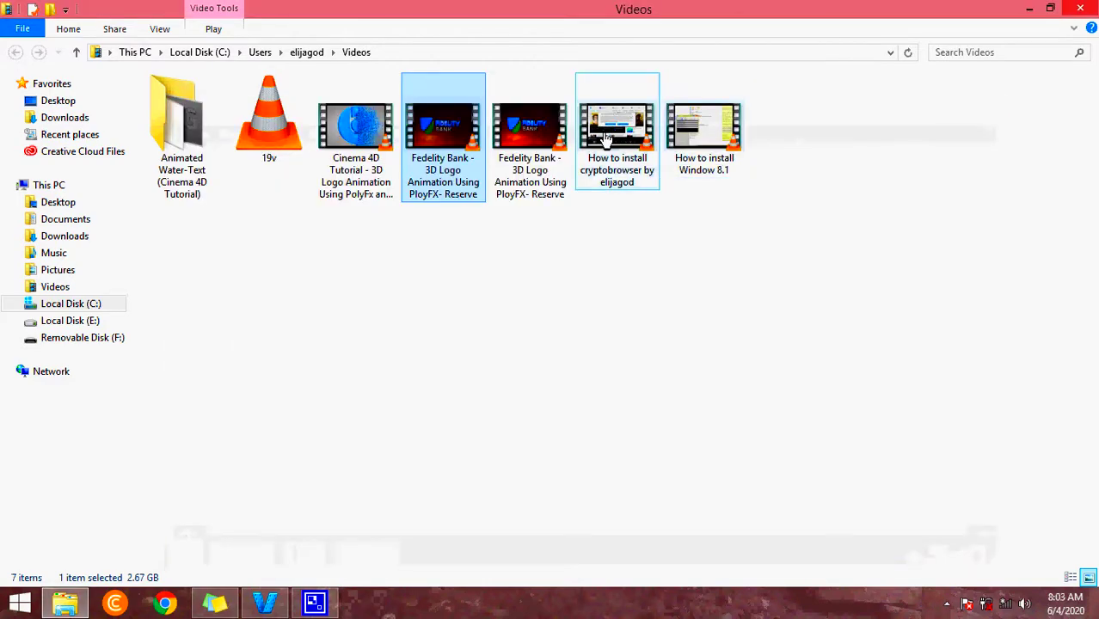
Step: Play the converted Fedelity Bank MP4 in VLC and reposition the player window
right_click(524, 139)
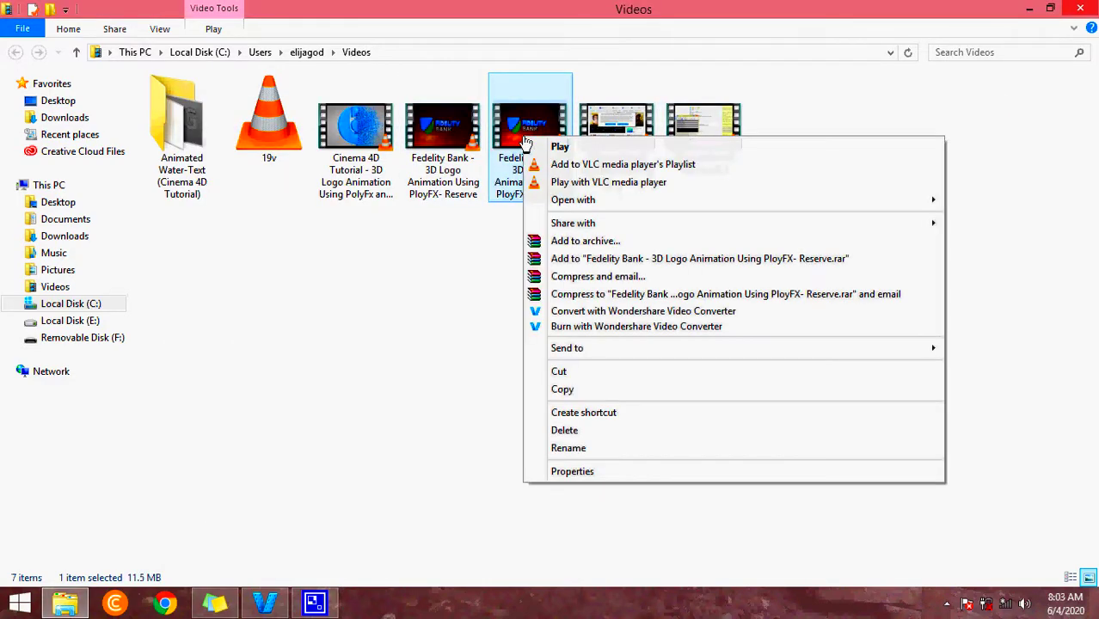
left_click(567, 150)
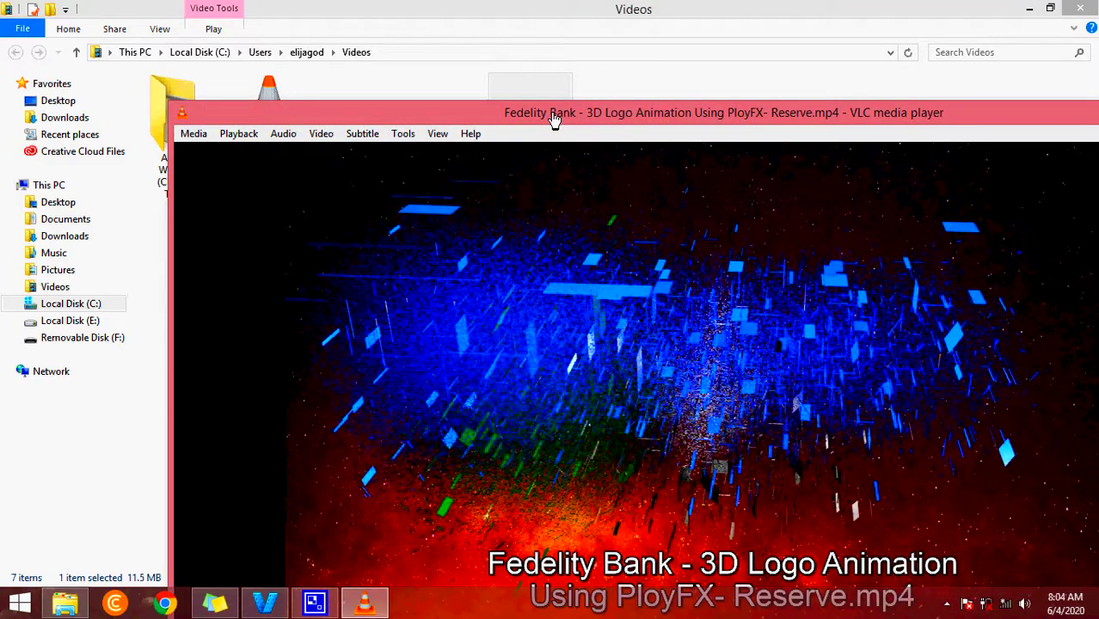
left_click_drag(554, 113, 406, 52)
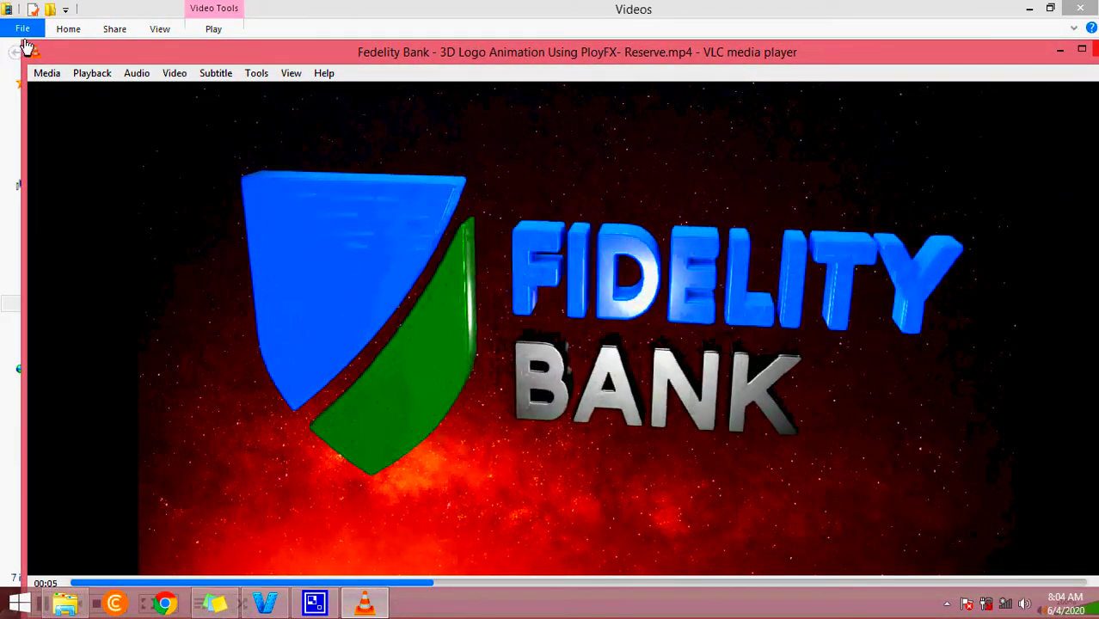
mouse_move(27, 49)
left_mouse_down()
mouse_move(228, 93)
mouse_move(332, 93)
left_mouse_up()
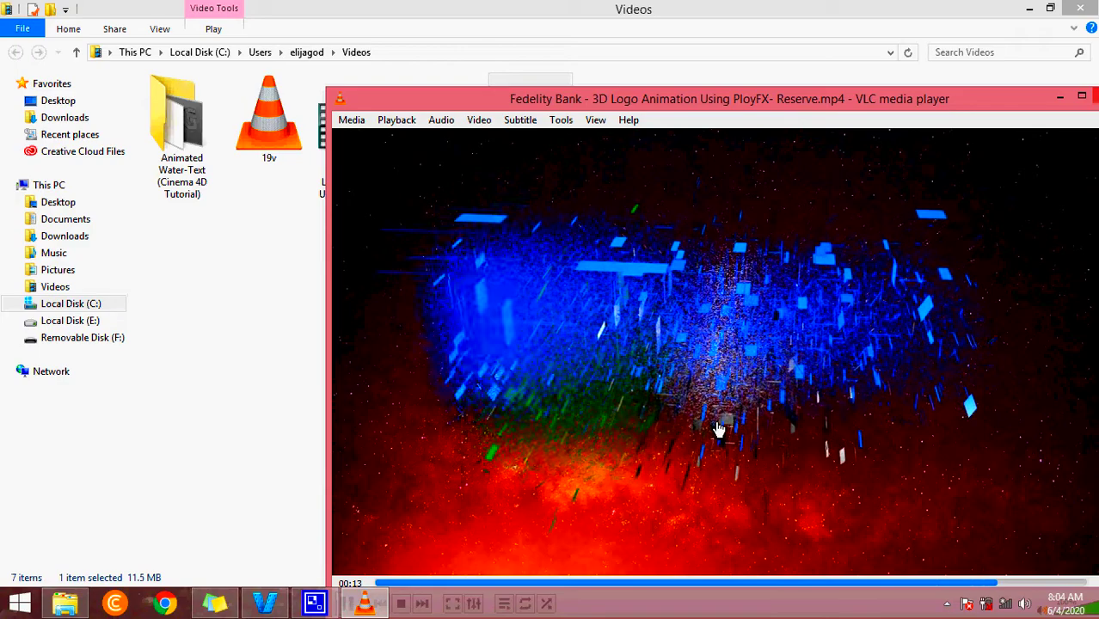
Step: Restart the MP4 from the beginning and pause it as the logo forms
left_click(719, 428)
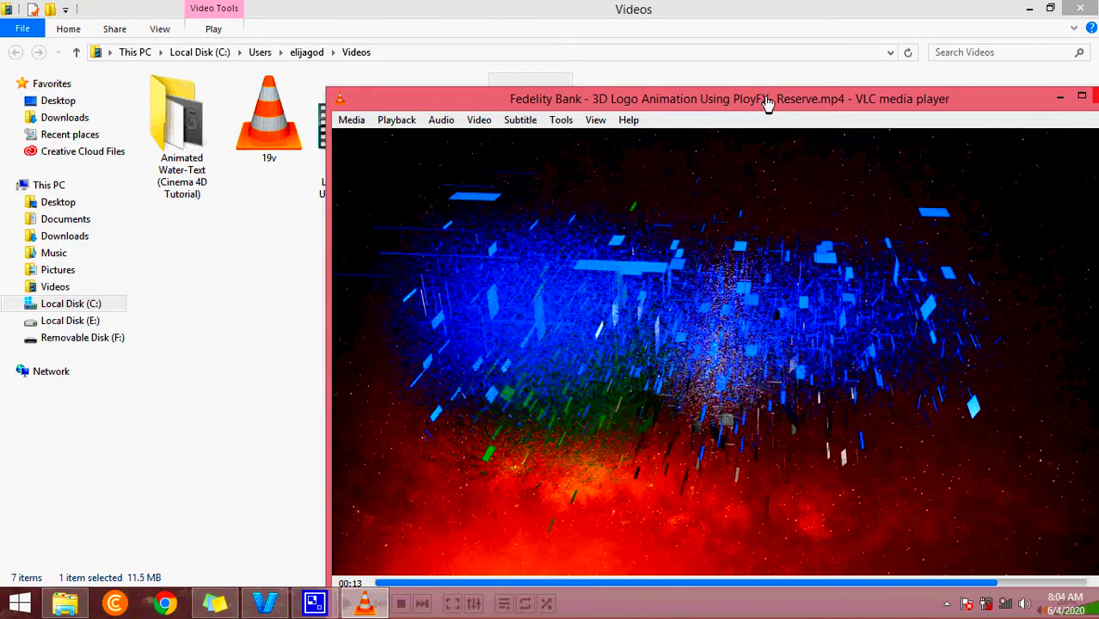
left_click_drag(768, 101, 607, 44)
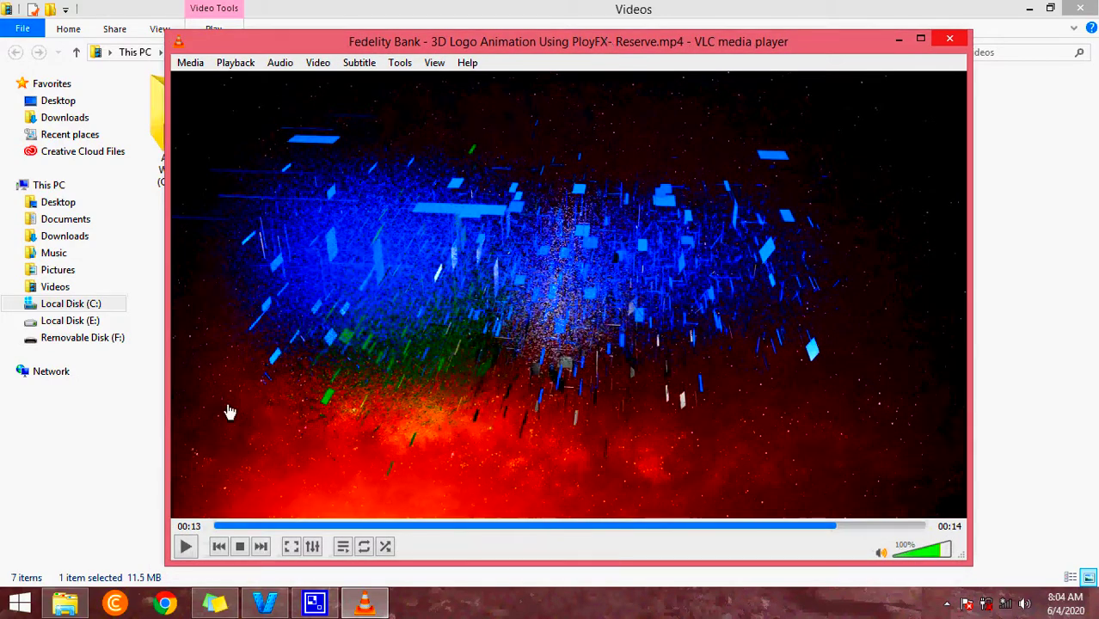
left_click(217, 526)
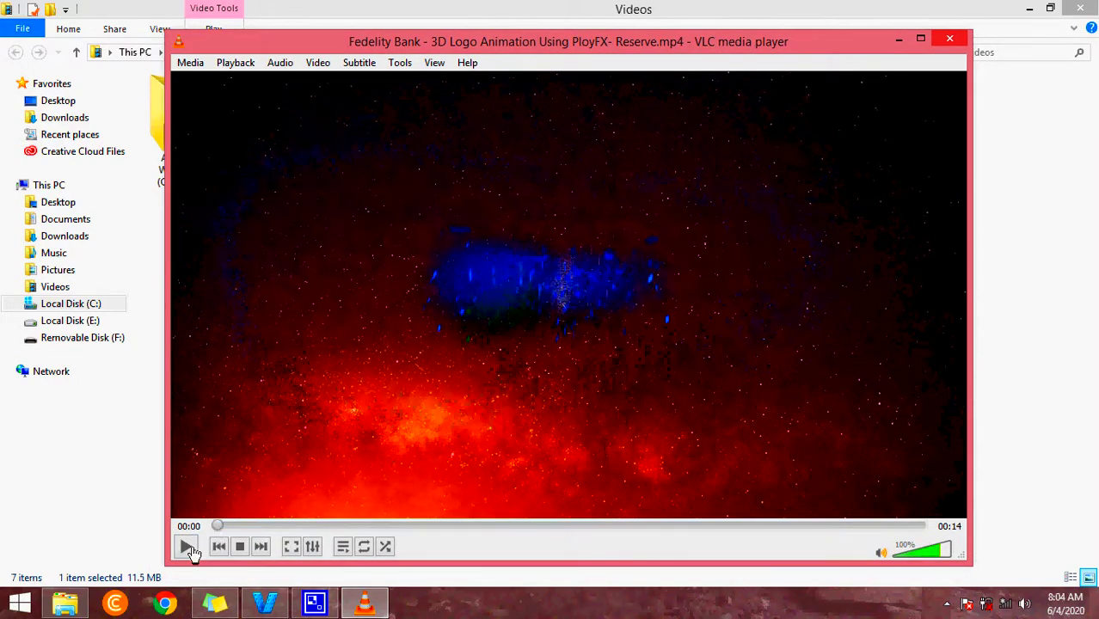
left_click(186, 548)
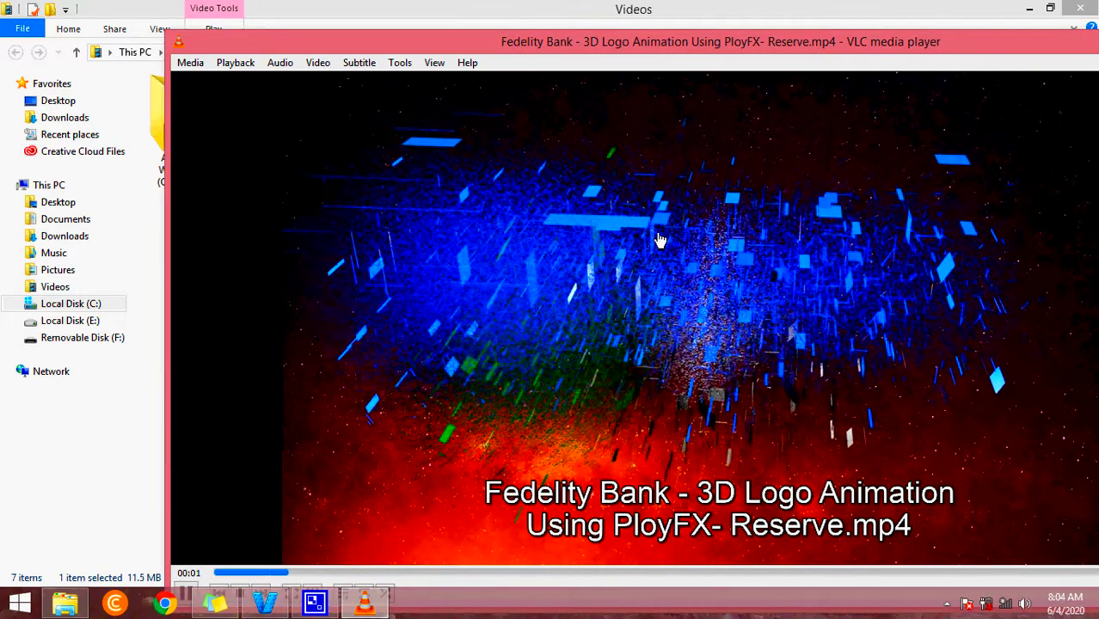
key("space")
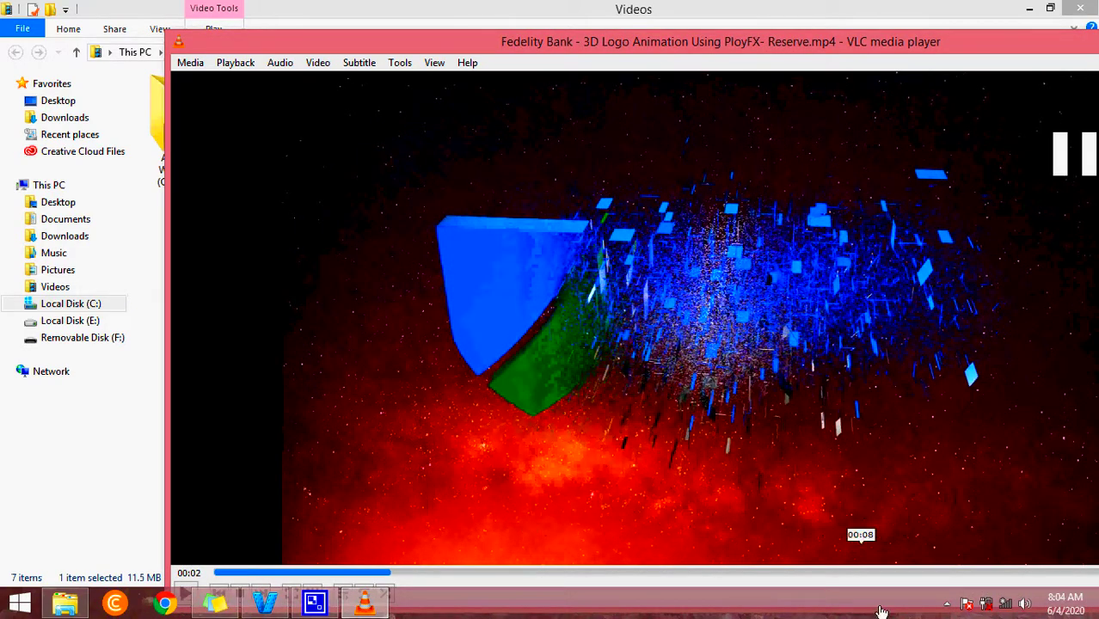
left_click(949, 608)
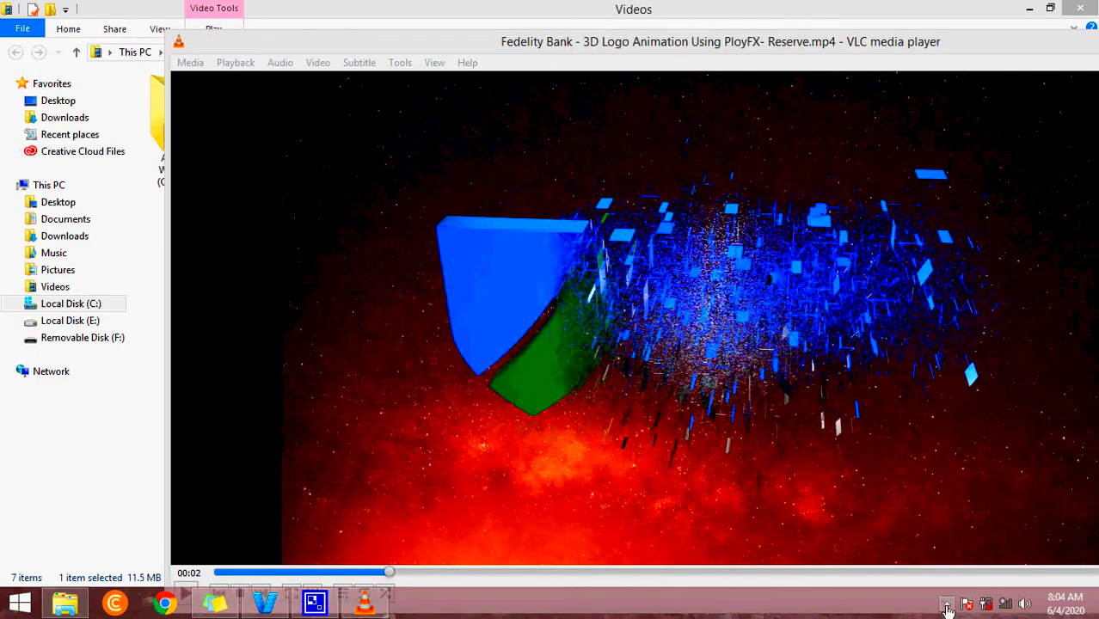
Step: Open the screen recorder's options from the taskbar's hidden icons
left_click(947, 608)
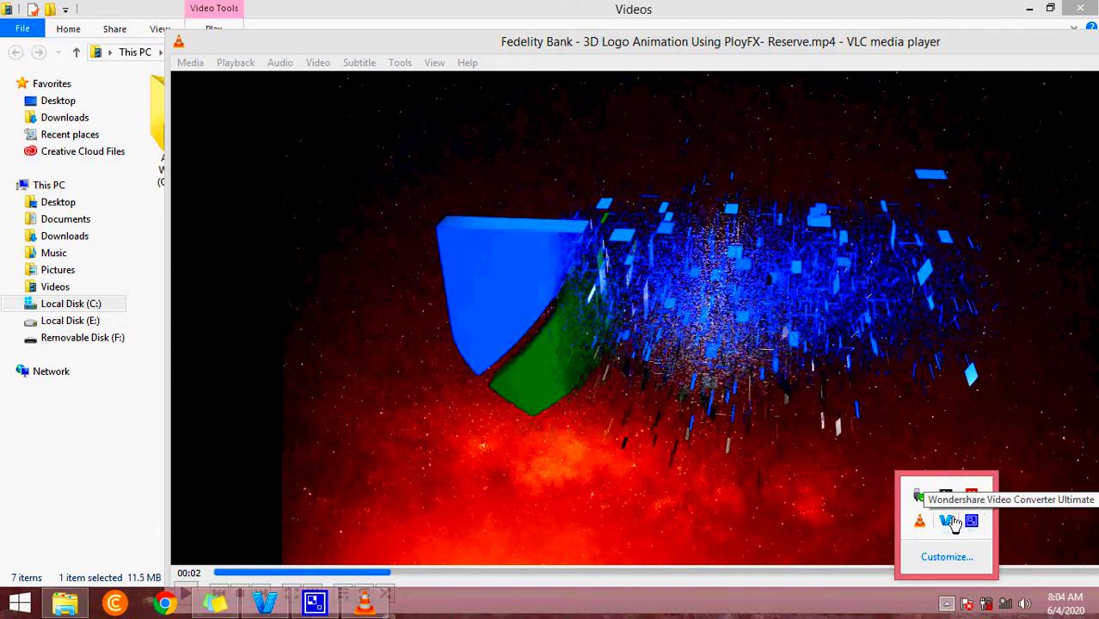
right_click(971, 522)
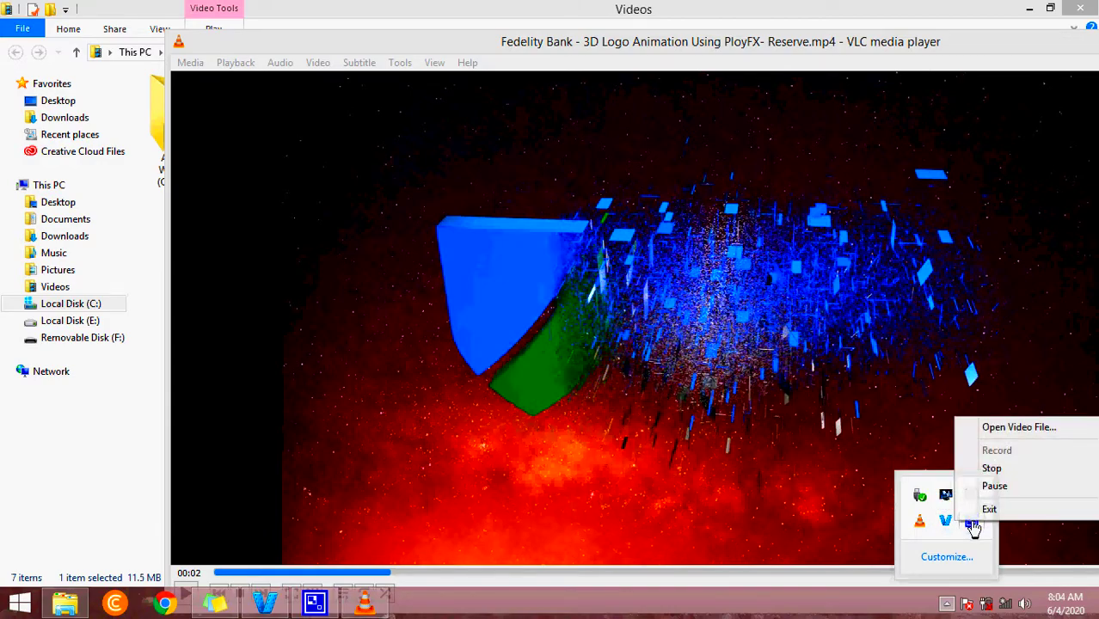